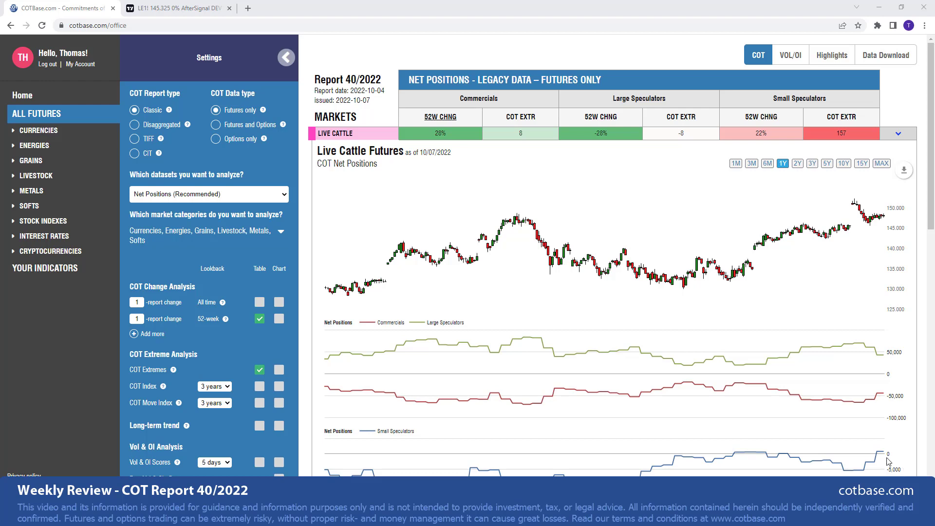
# - Return to the home page and browse the On COT page explaining COT reports
pyautogui.click(22, 96)
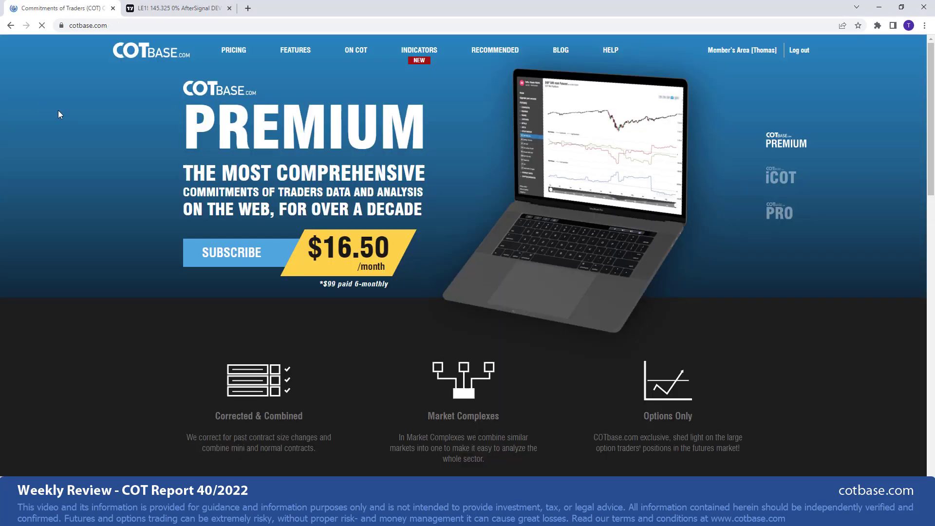
pyautogui.click(356, 50)
pyautogui.scroll(-5, 313, 187)
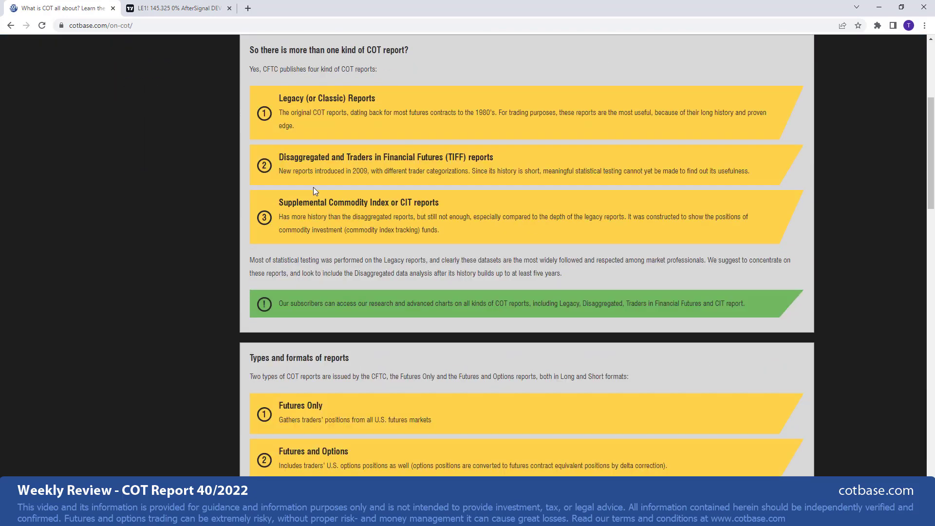
pyautogui.scroll(-3, 313, 187)
pyautogui.scroll(5, 313, 187)
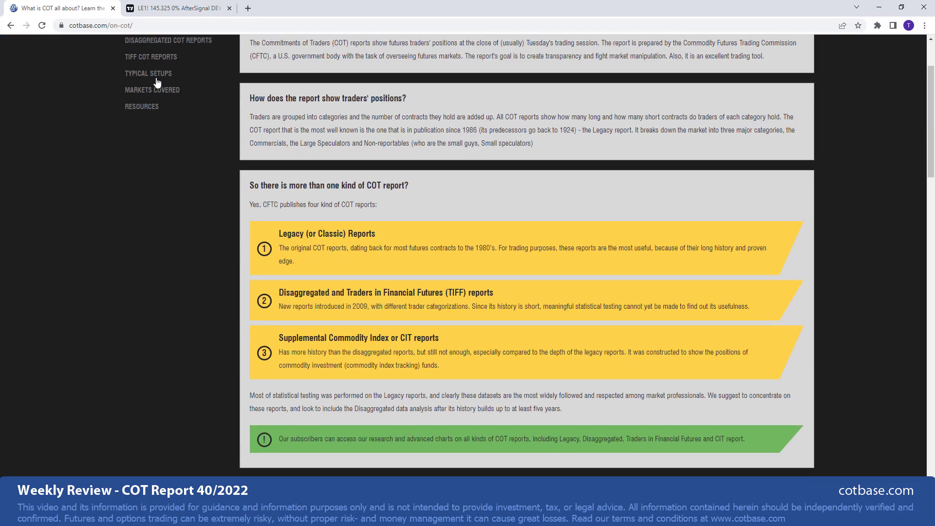
# - Scroll through the Typical Setups examples page
pyautogui.click(157, 82)
pyautogui.scroll(-9, 604, 249)
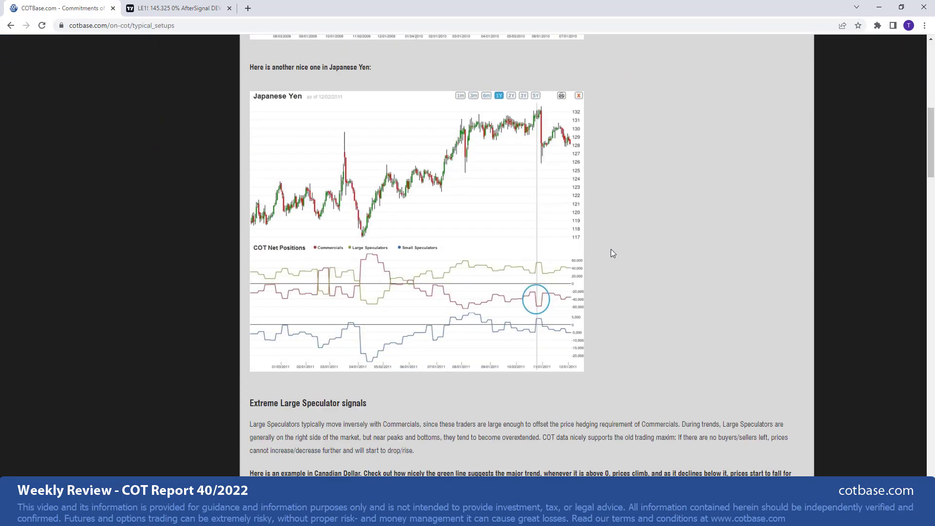
pyautogui.scroll(-1, 611, 250)
pyautogui.scroll(10, 611, 250)
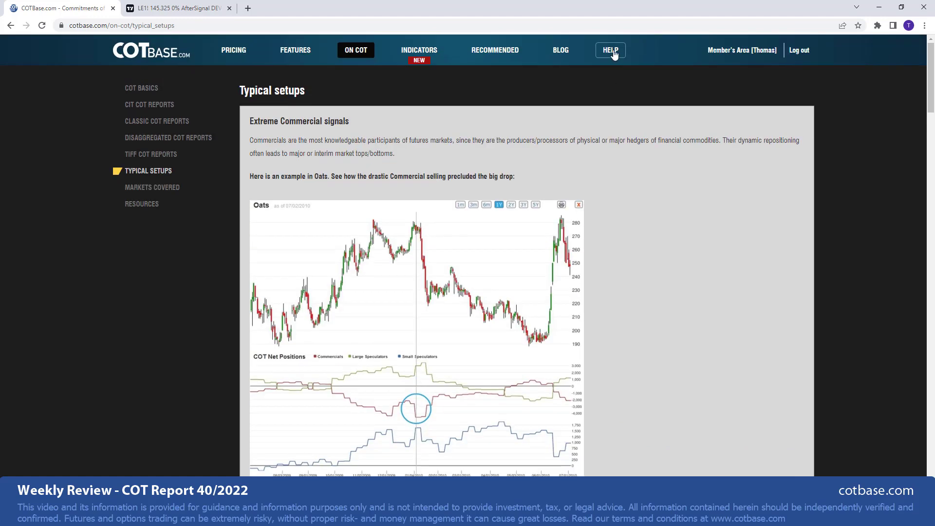
# - Open Help and look over the grid of iCOT tutorial videos
pyautogui.click(612, 53)
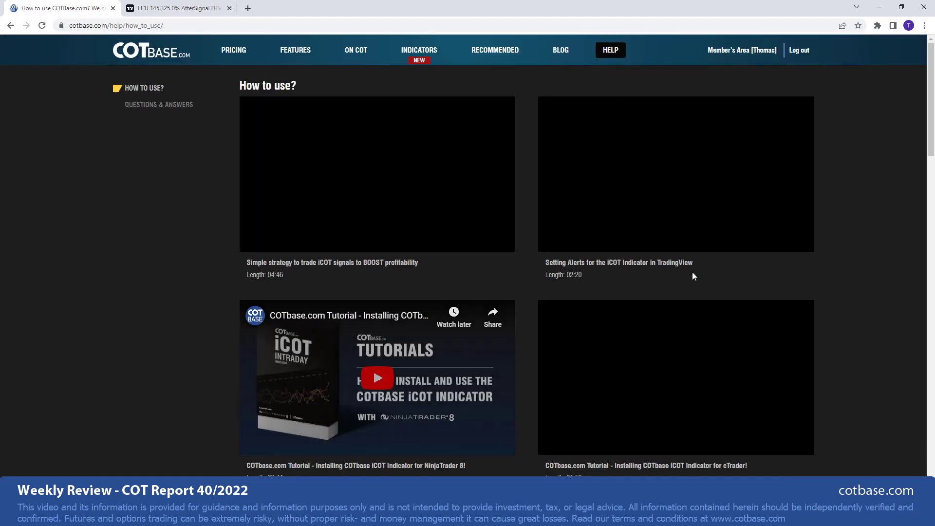
pyautogui.scroll(-3, 704, 303)
pyautogui.scroll(-10, 703, 300)
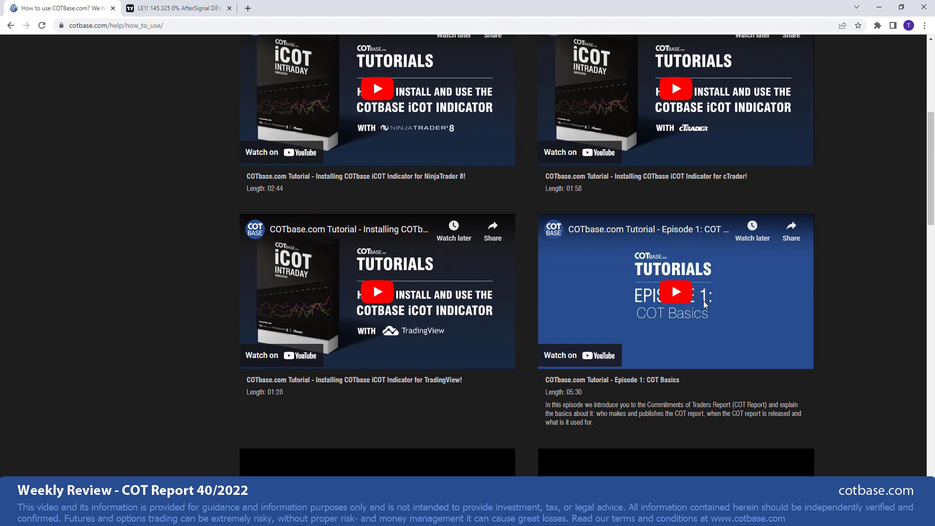
pyautogui.scroll(12, 704, 304)
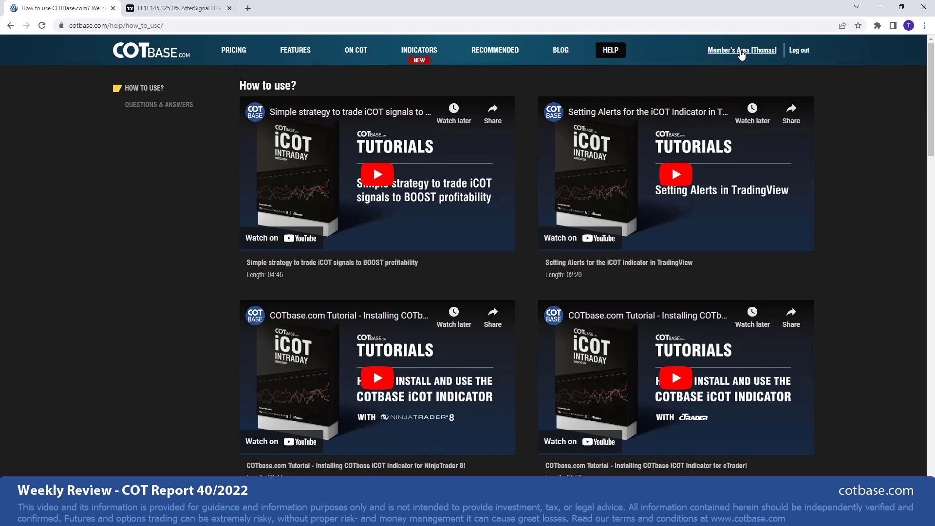
# - Open the member office's Report 40/2022 table and inspect the dataset and market category dropdowns
pyautogui.click(741, 51)
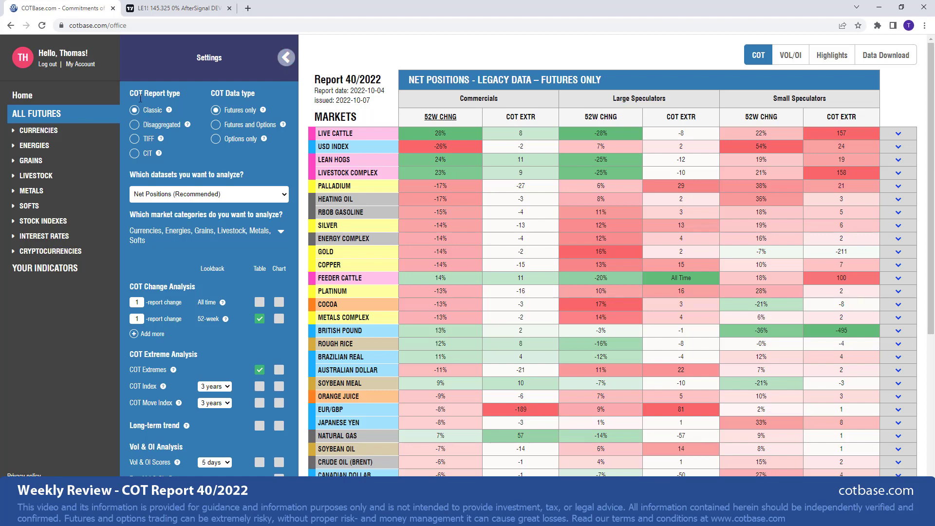
pyautogui.click(149, 159)
pyautogui.click(270, 194)
pyautogui.click(270, 193)
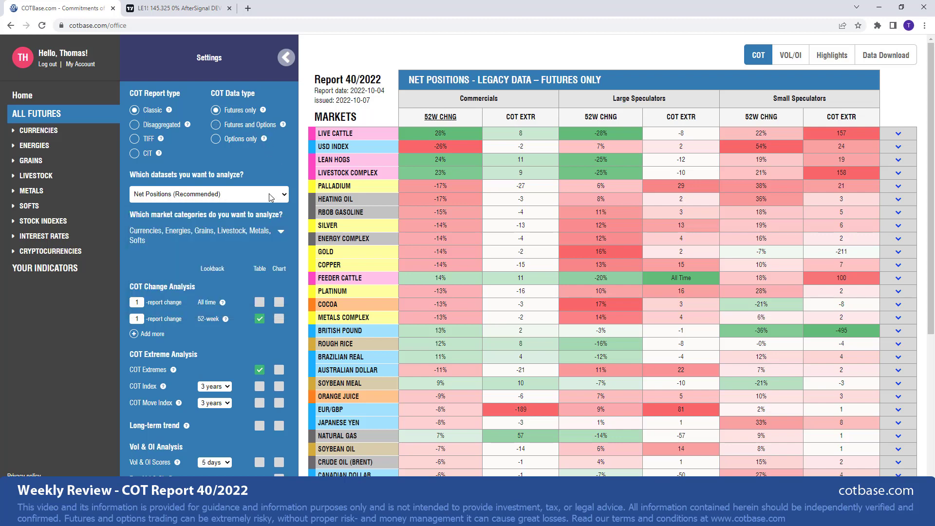
pyautogui.click(280, 234)
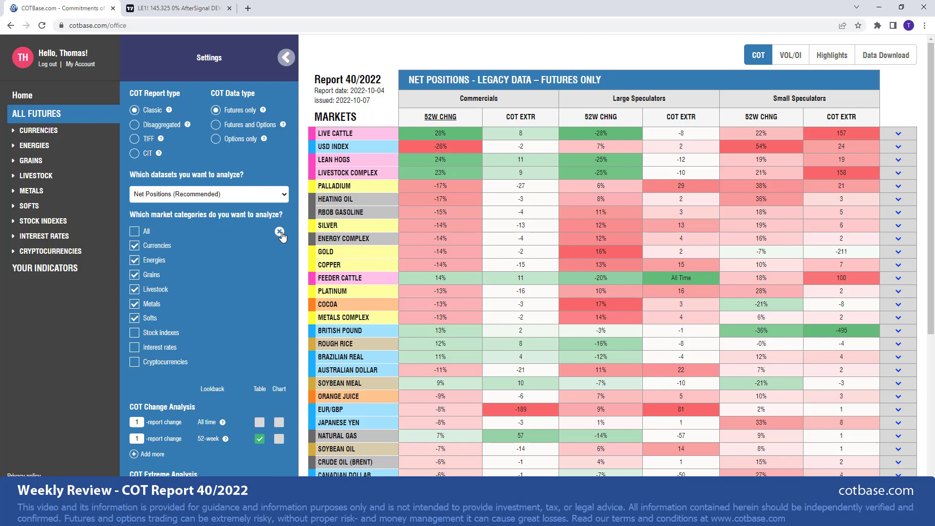
pyautogui.click(281, 233)
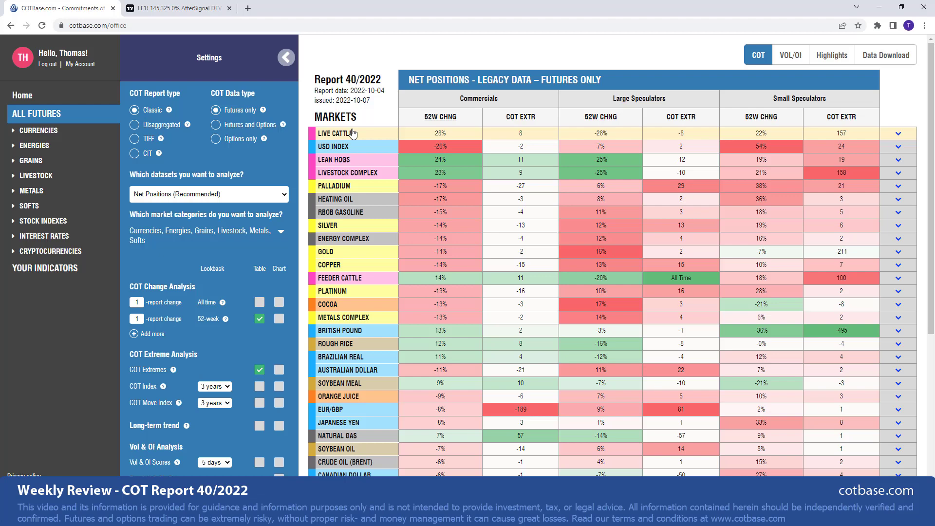
# - Hide Settings, open the Live Cattle chart, then view USD Index Futures over 5 years
pyautogui.click(286, 62)
pyautogui.click(323, 132)
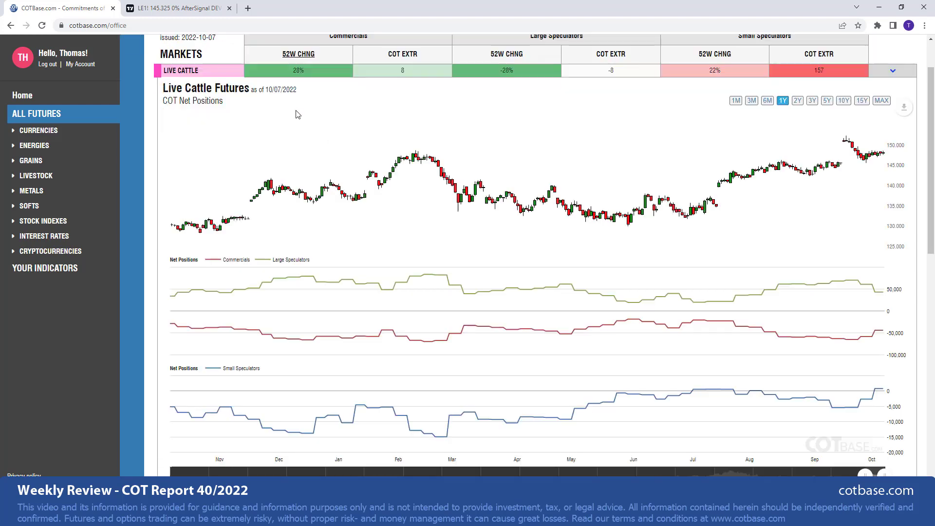
pyautogui.scroll(1, 302, 112)
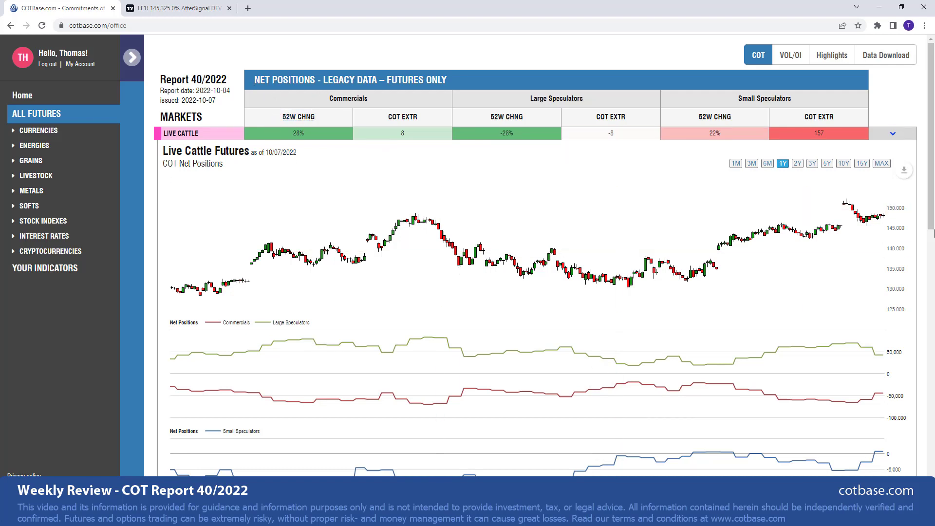
pyautogui.scroll(-1, 934, 237)
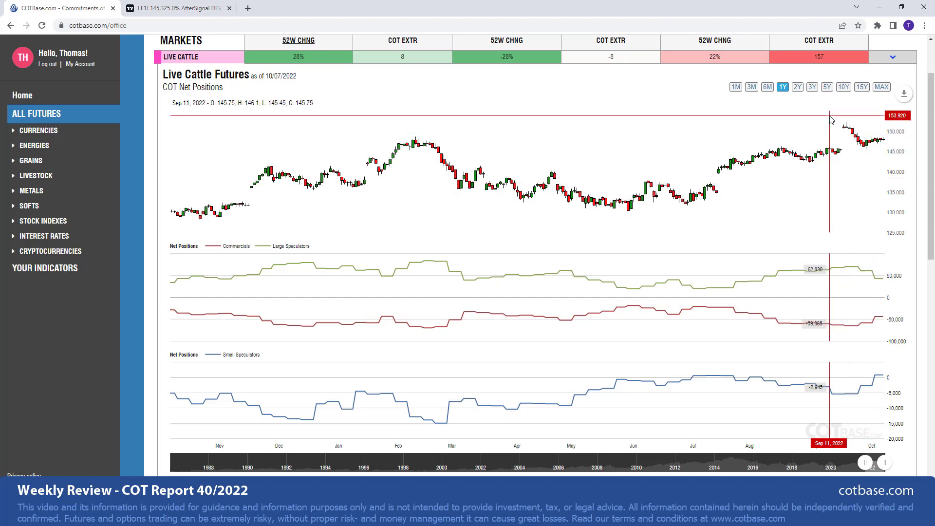
pyautogui.click(828, 88)
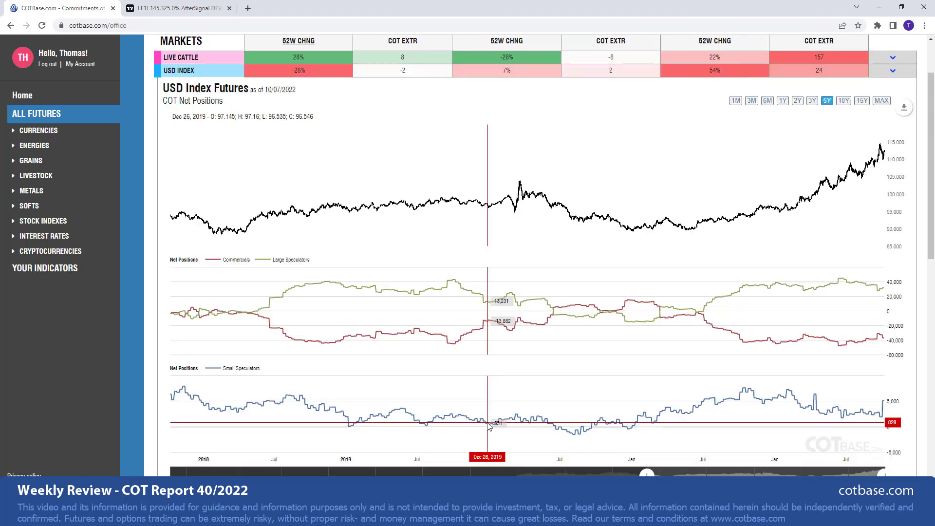
# - Switch the USD Index chart to 1Y and back to 5Y
pyautogui.click(782, 100)
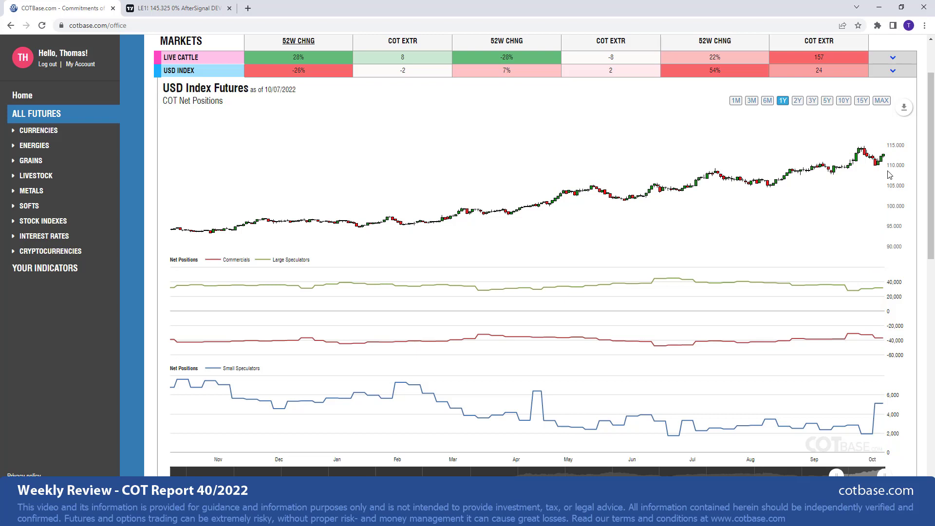
pyautogui.click(827, 102)
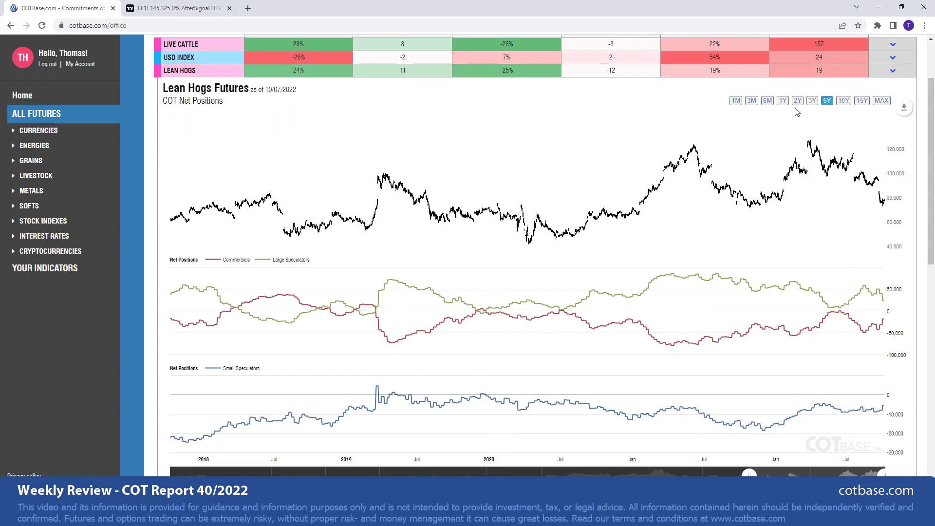
# - View Lean Hogs over 1Y then 5Y, then bring up the TradingView Live Cattle chart
pyautogui.click(783, 101)
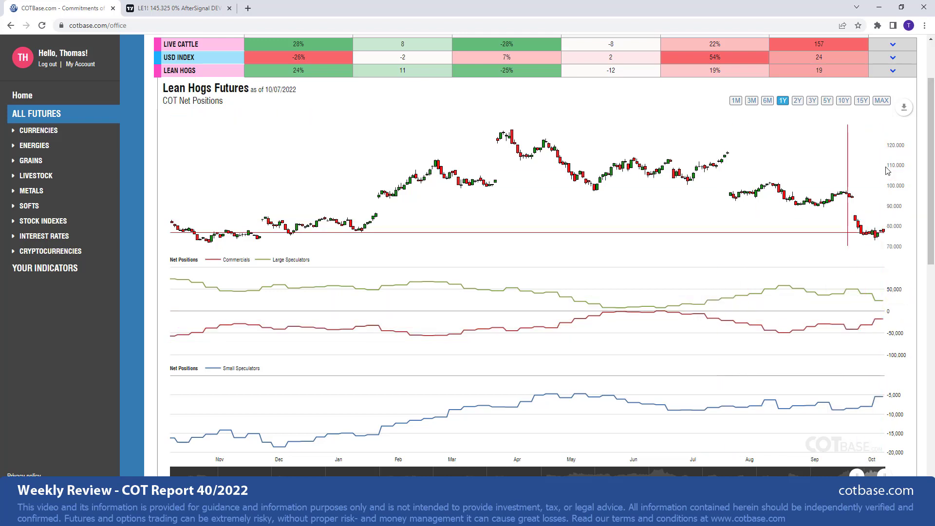
pyautogui.click(826, 101)
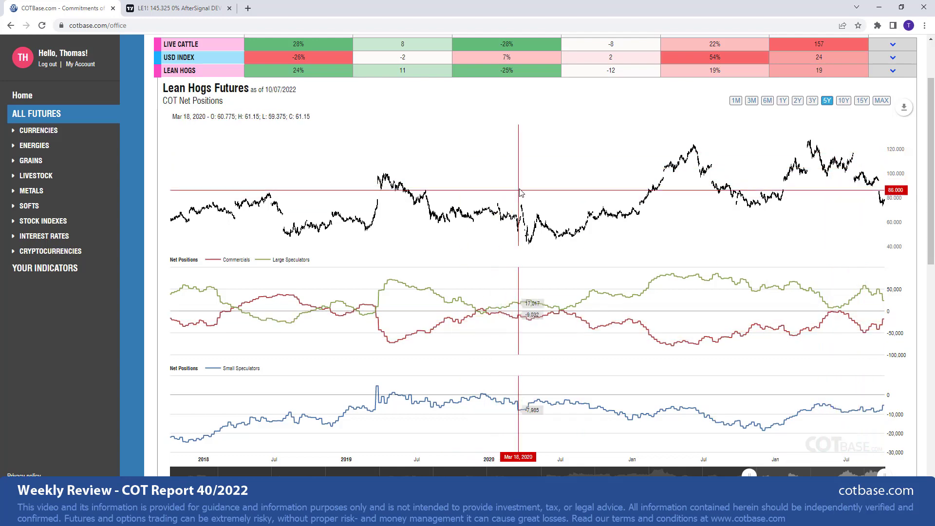
pyautogui.click(191, 9)
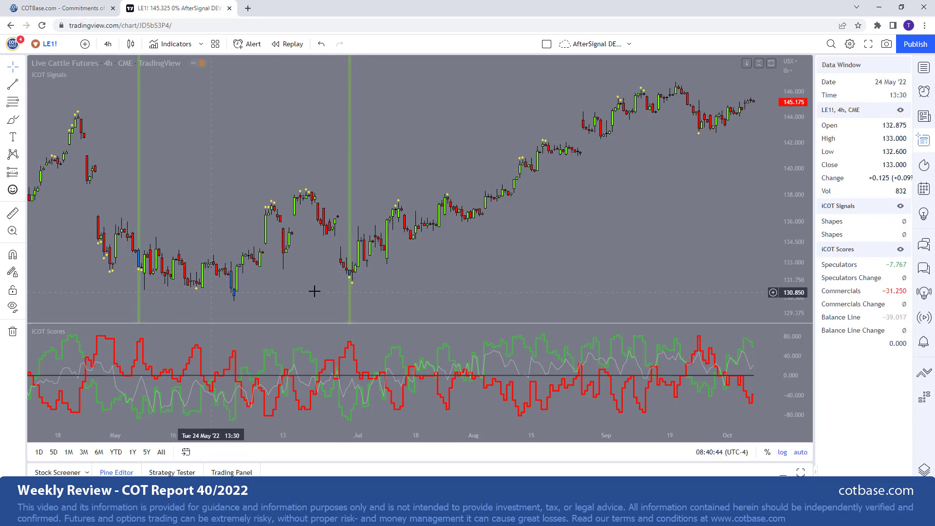
# - Set the Lean Hogs chart to one year, checking TradingView before returning to COTbase
pyautogui.hotkey('ctrl', 'Tab')
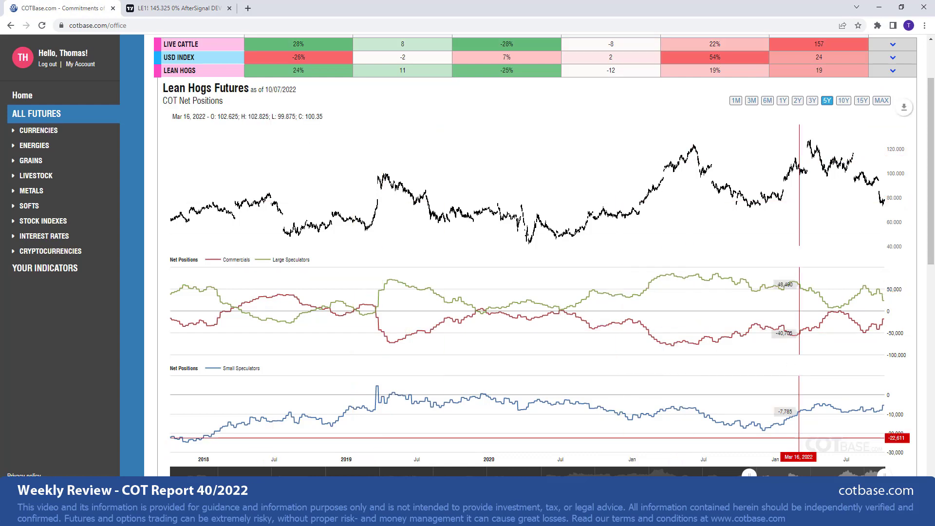
pyautogui.click(782, 100)
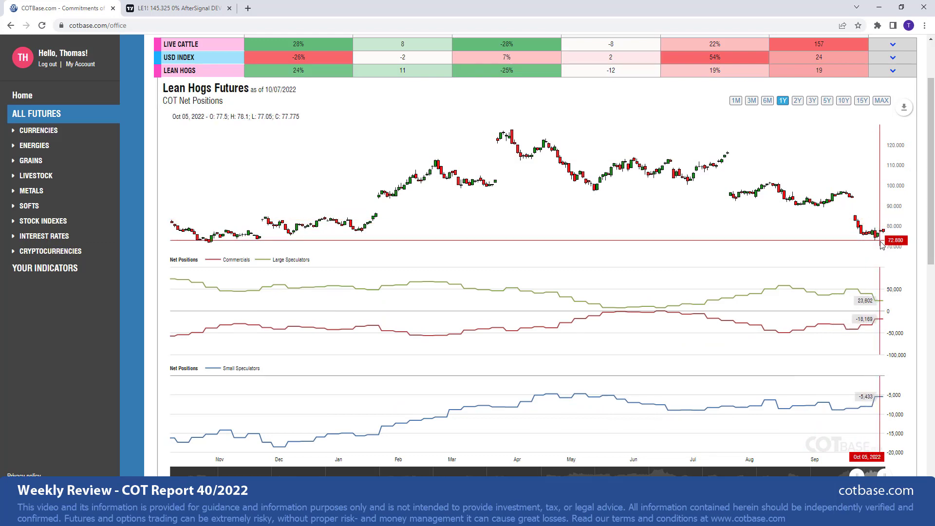
pyautogui.click(193, 5)
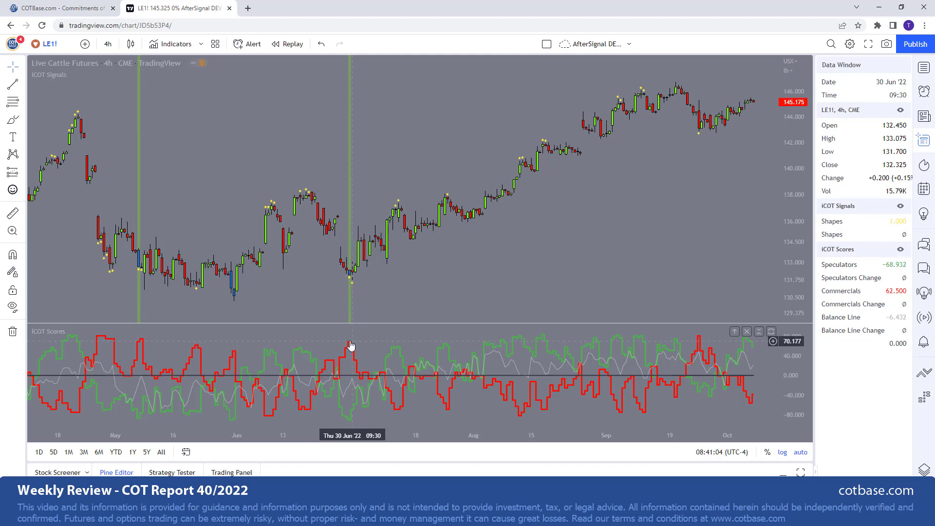
pyautogui.click(83, 6)
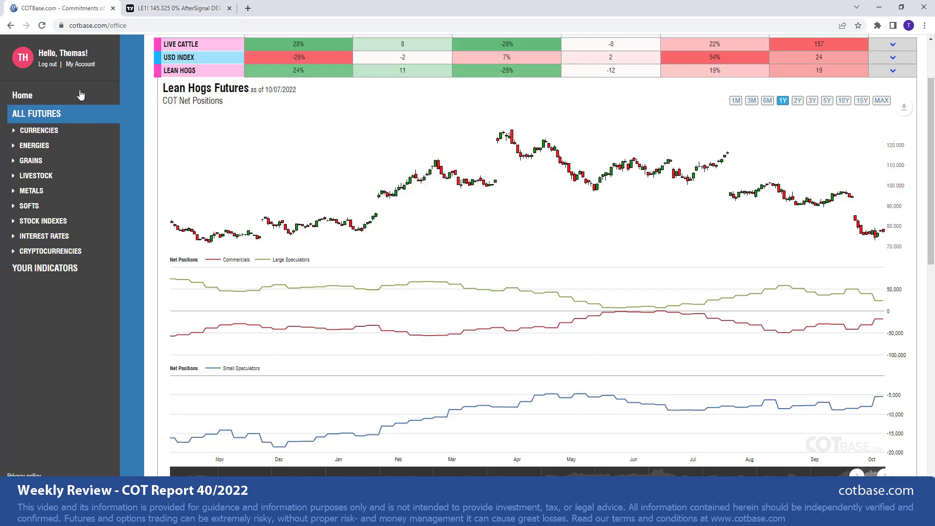
# - Open the iCOT indicator features page on COTbase
pyautogui.click(22, 95)
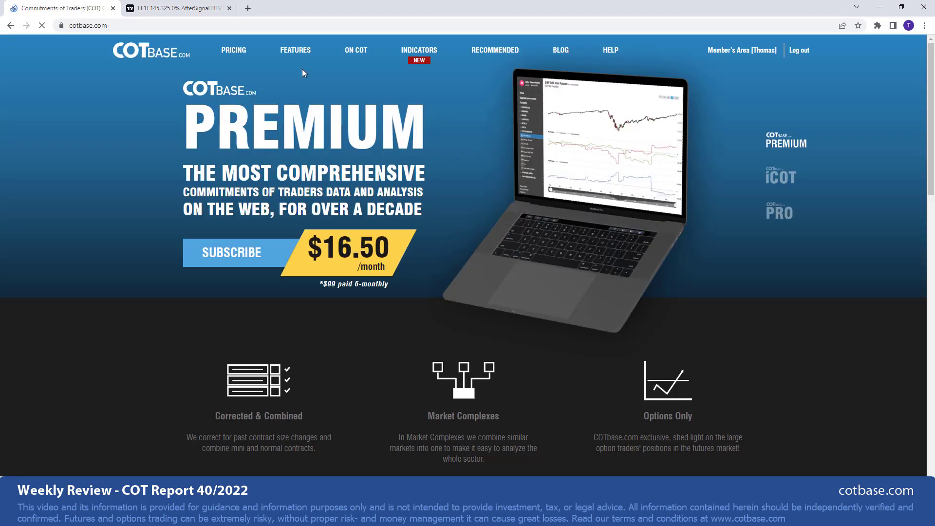
pyautogui.click(430, 54)
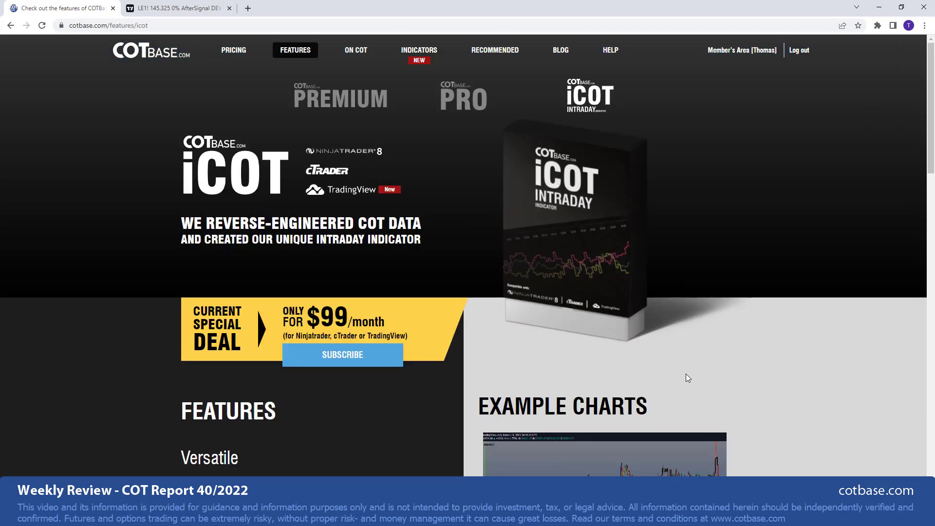
pyautogui.scroll(-4, 686, 376)
# - Page through the iCOT example gallery to image 3/9, then return to TradingView
pyautogui.click(654, 343)
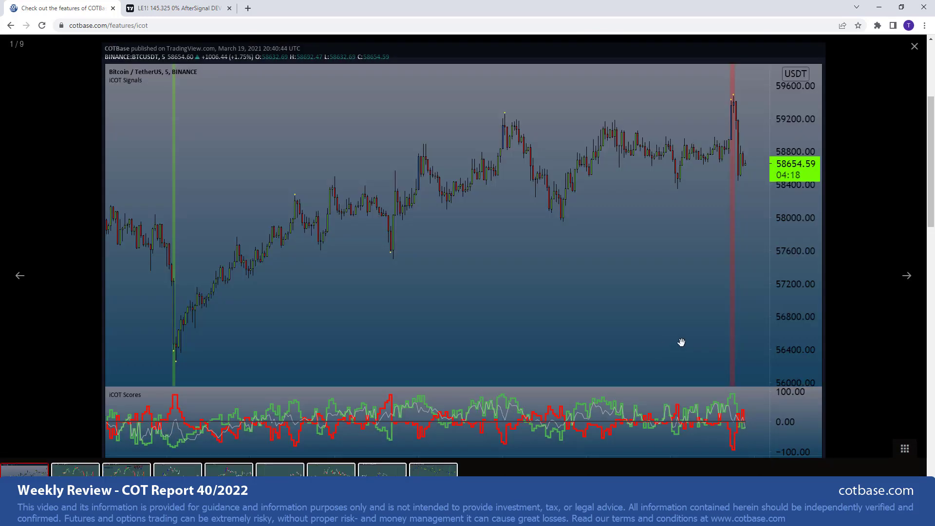
pyautogui.click(905, 276)
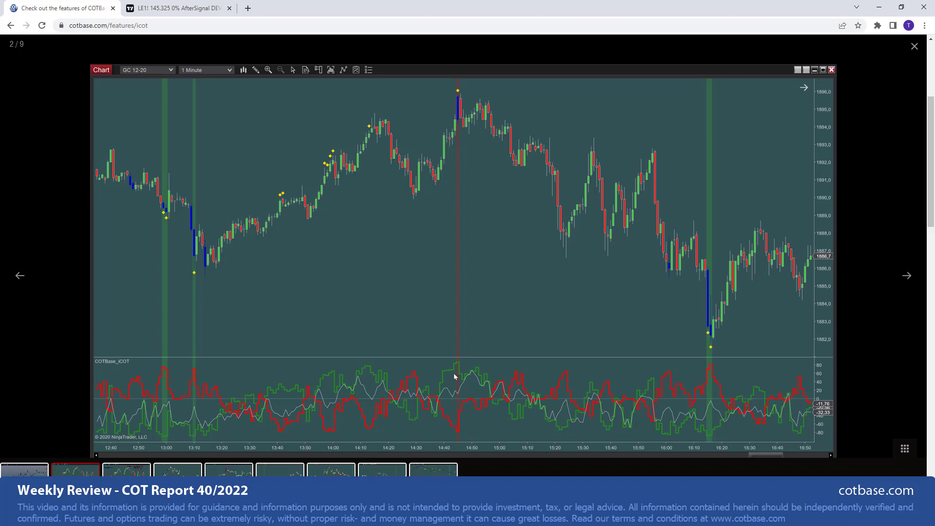
pyautogui.click(908, 286)
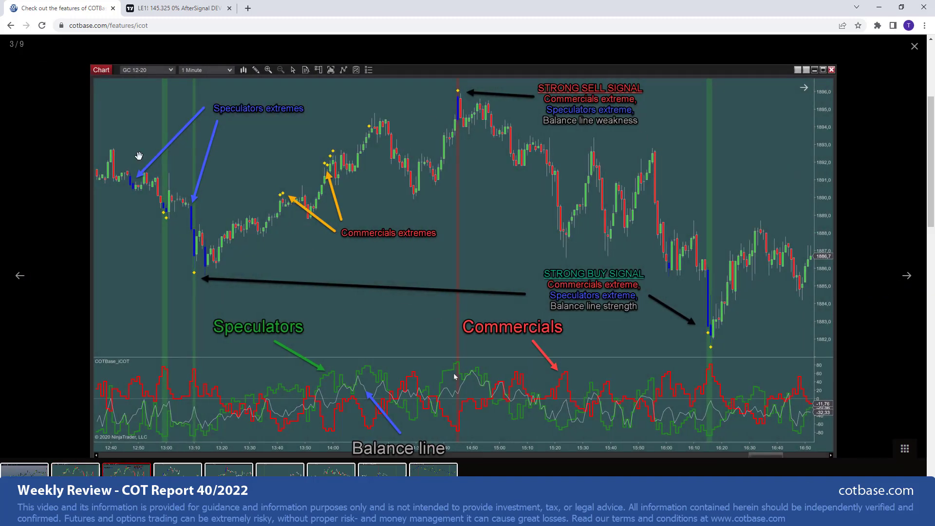
pyautogui.click(154, 8)
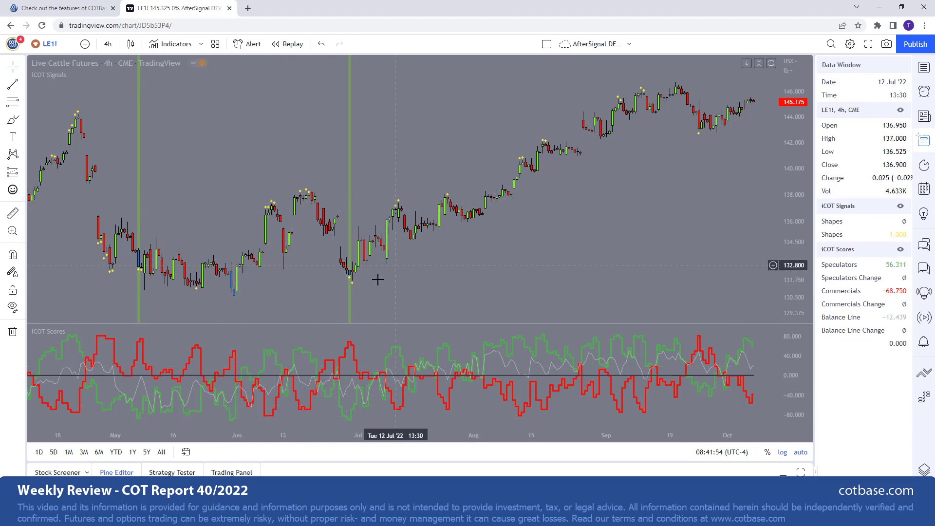
# - Zoom out the time axis on the Live Cattle 4h iCOT chart
pyautogui.scroll(-1, 349, 343)
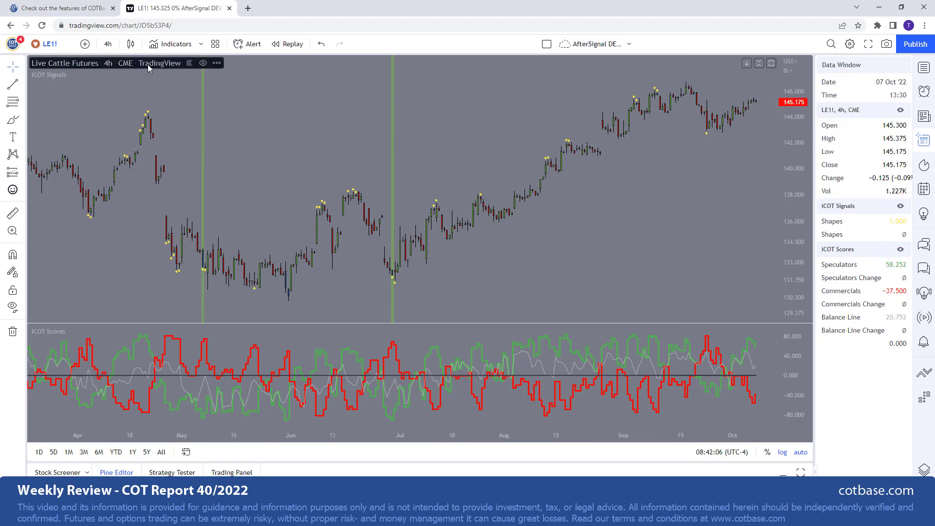
# - Switch the Live Cattle chart to 1-hour bars and zoom out
pyautogui.click(106, 44)
pyautogui.click(134, 303)
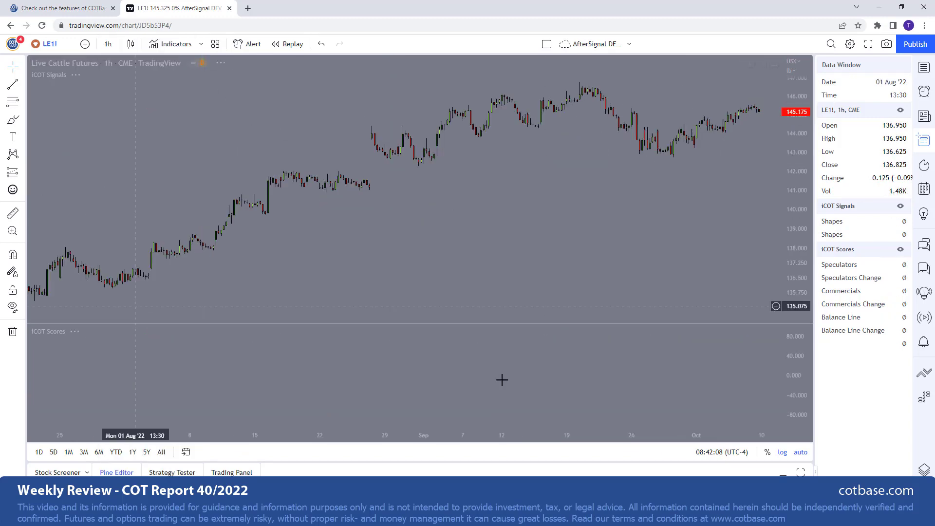
pyautogui.scroll(-3, 474, 434)
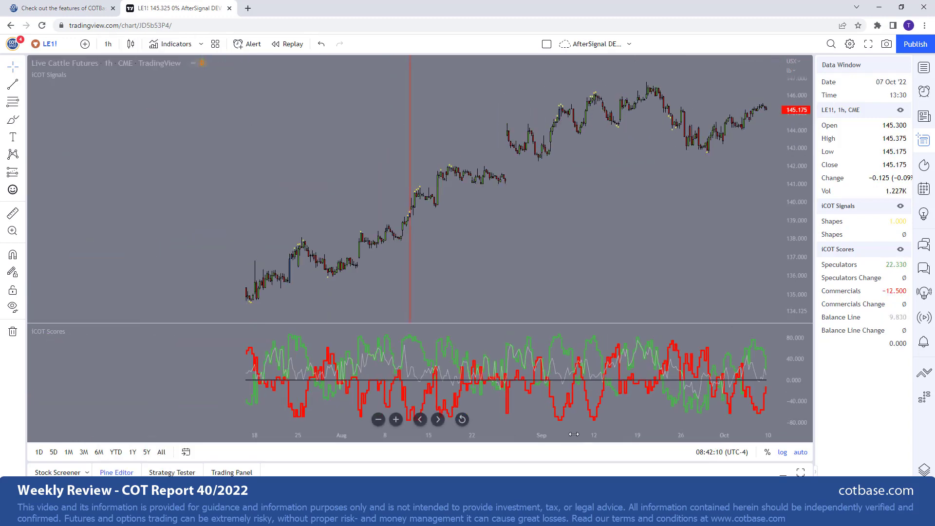
pyautogui.scroll(-3, 529, 433)
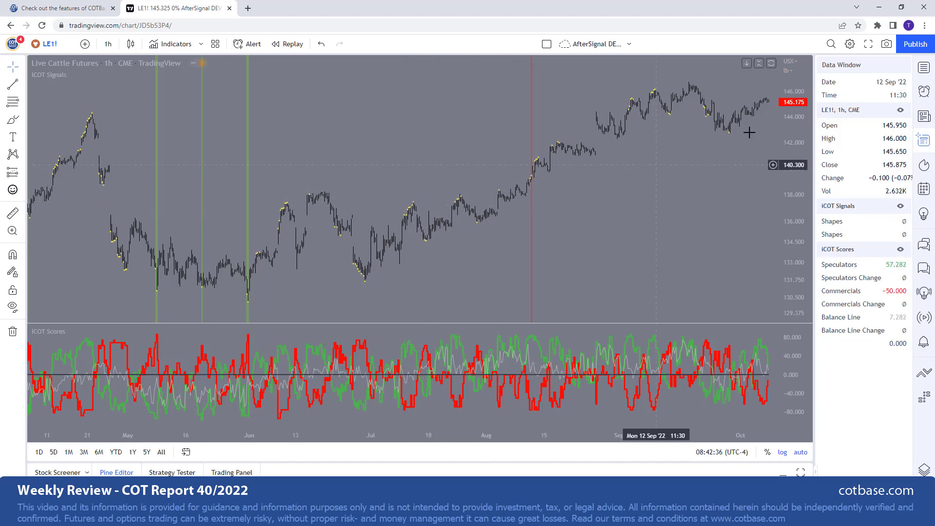
# - Step the chart interval through 15, 5, then 1 minute and compress the time axis
pyautogui.click(108, 44)
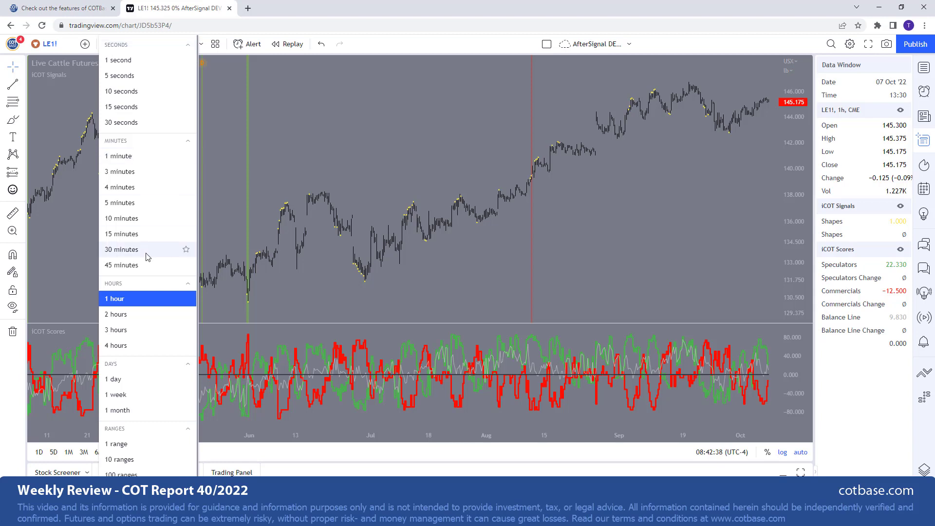
pyautogui.click(149, 236)
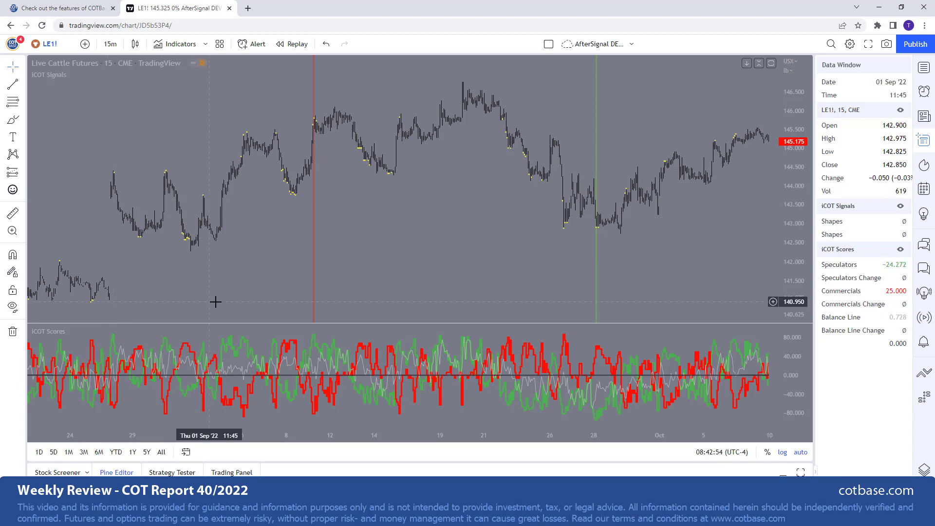
pyautogui.click(110, 44)
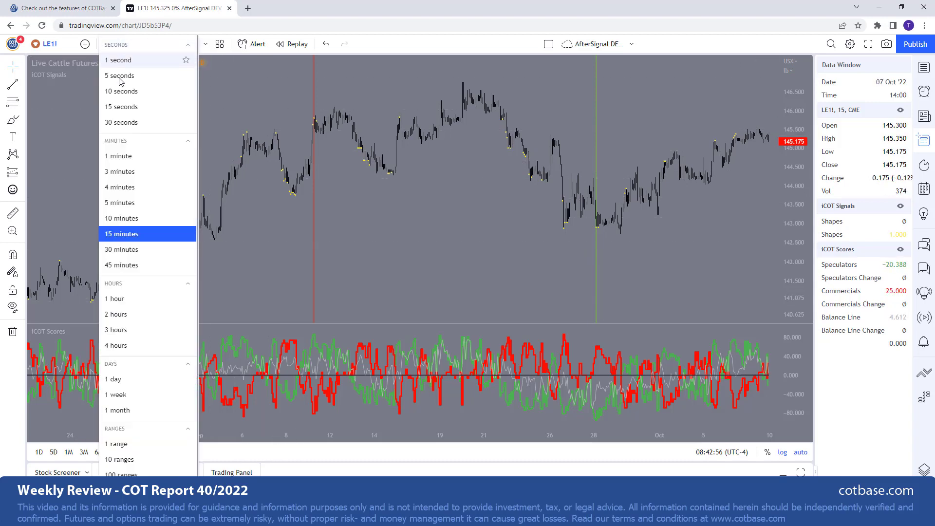
pyautogui.click(140, 202)
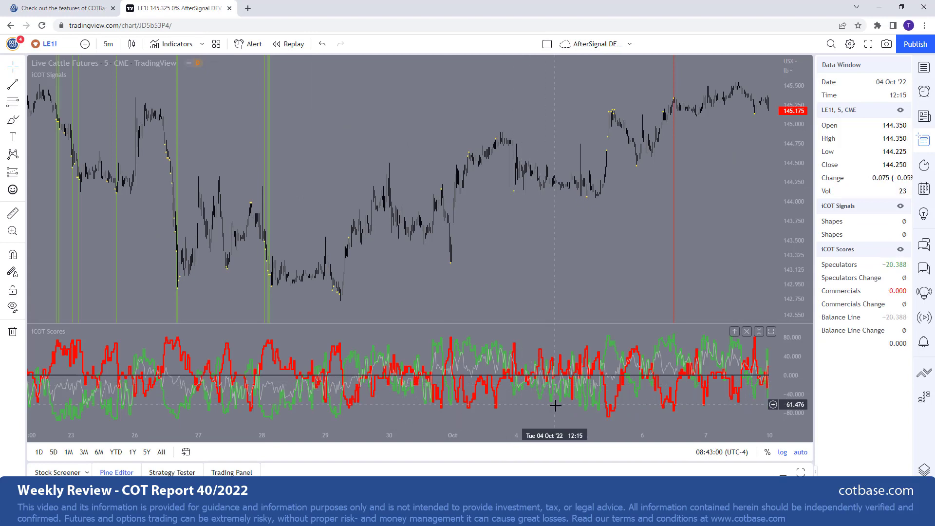
pyautogui.click(108, 43)
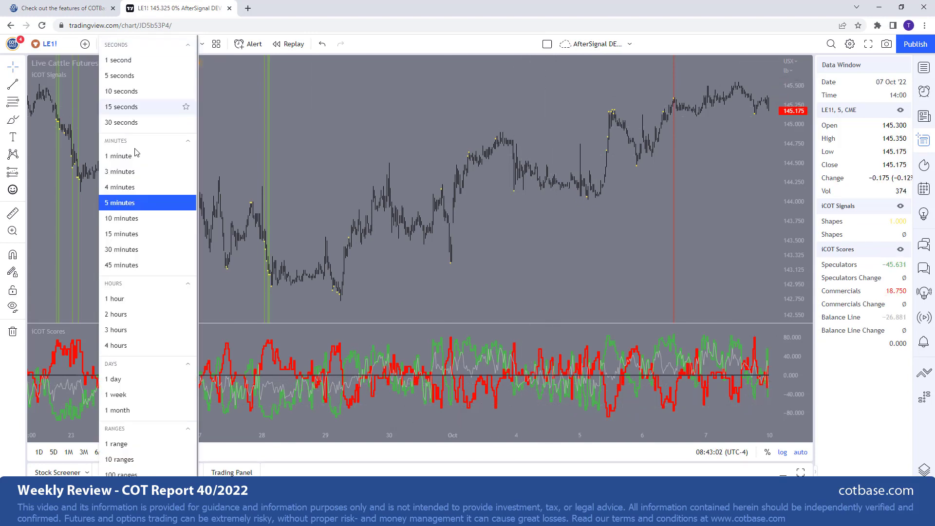
pyautogui.click(121, 156)
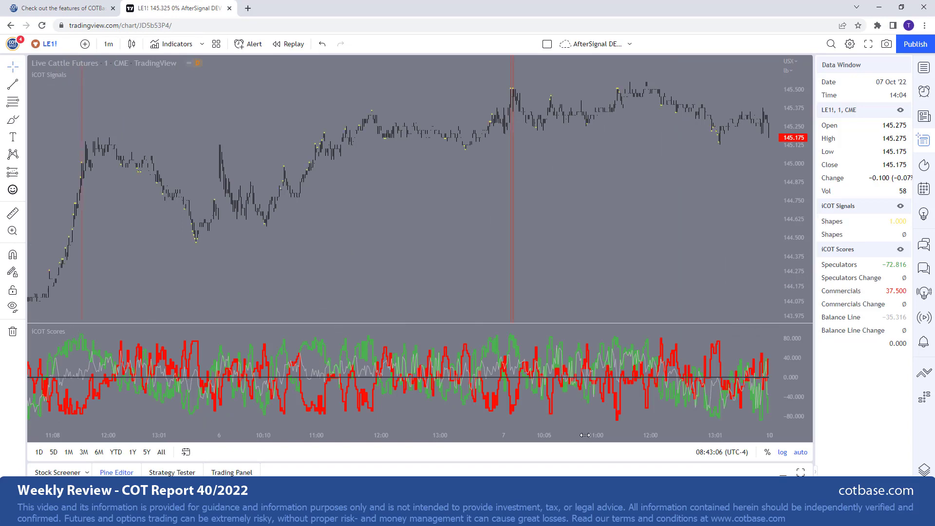
pyautogui.moveTo(581, 437); pyautogui.dragTo(543, 447)
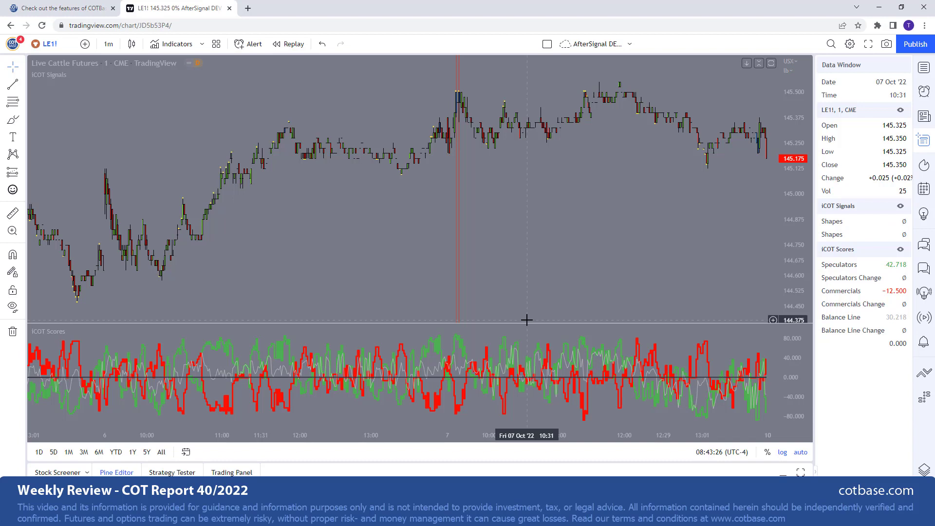
# - Return to the COTbase tab, close the enlarged example chart, and scroll to the iCOT page header
pyautogui.click(64, 7)
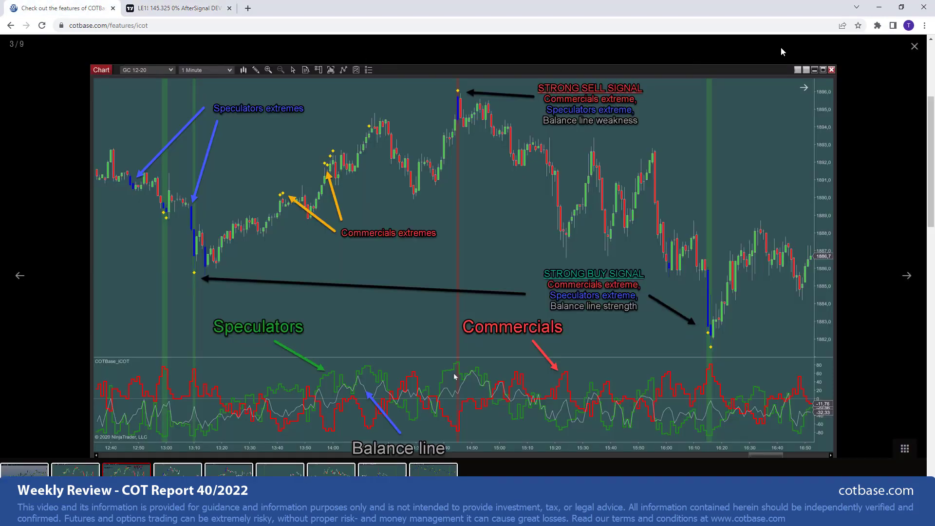
pyautogui.click(914, 47)
pyautogui.scroll(4, 519, 197)
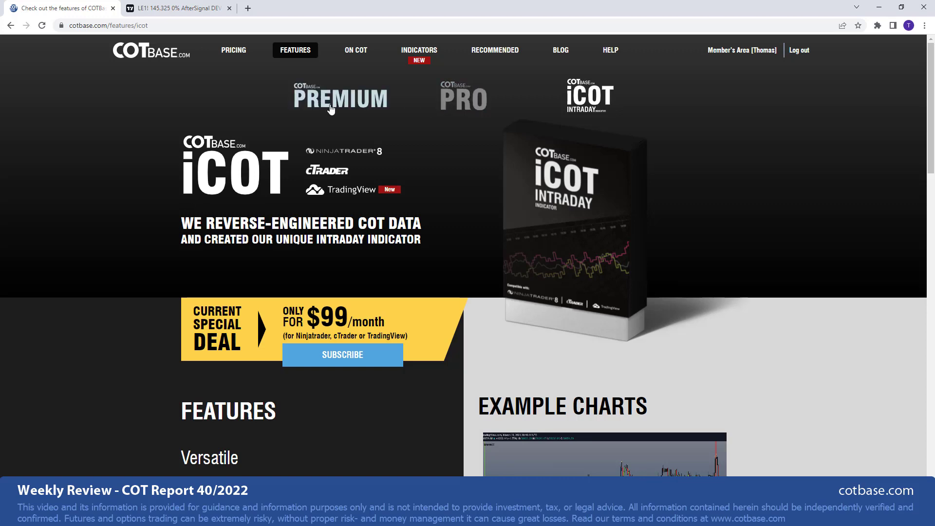
pyautogui.click(347, 113)
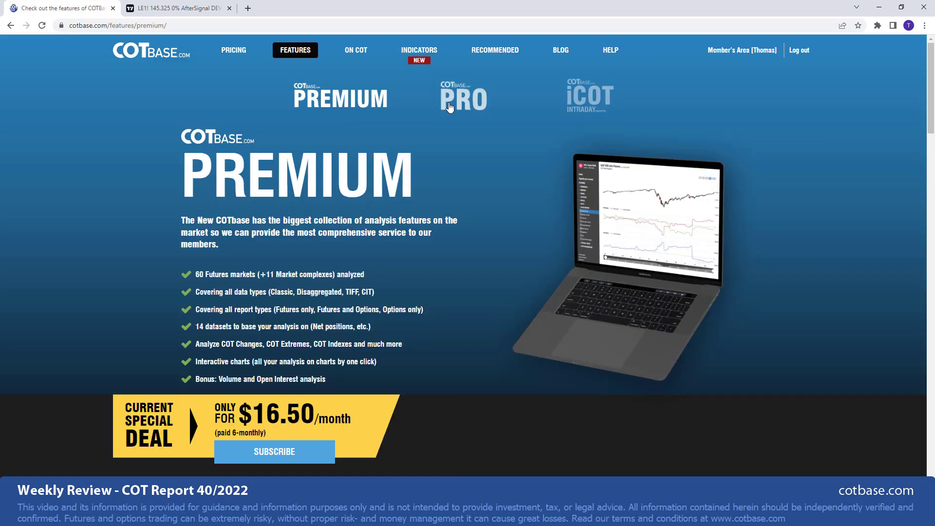
pyautogui.click(434, 111)
pyautogui.click(568, 97)
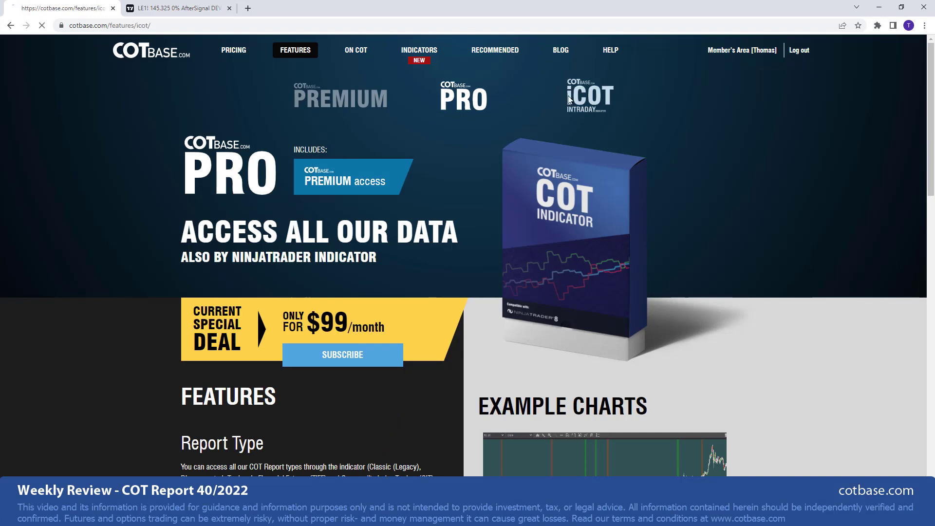
pyautogui.scroll(-1, 625, 282)
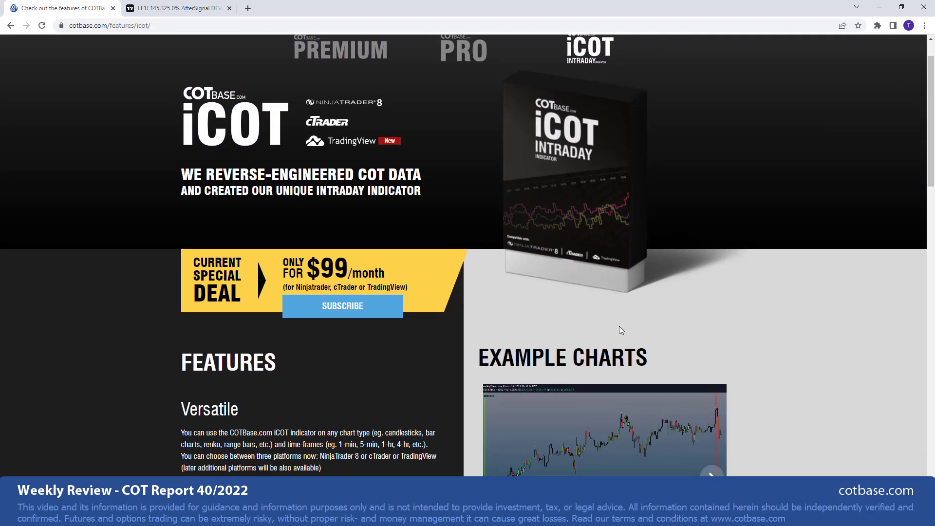
pyautogui.scroll(-4, 658, 284)
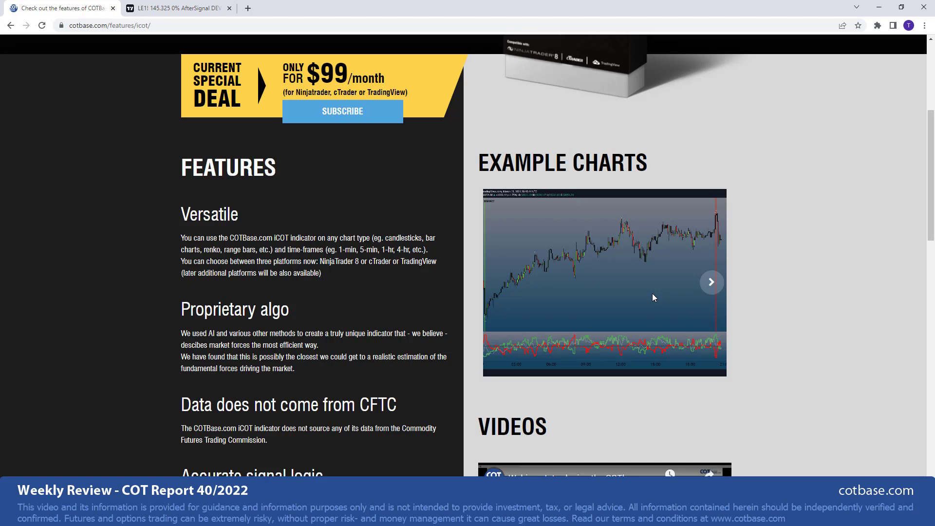
pyautogui.scroll(5, 652, 297)
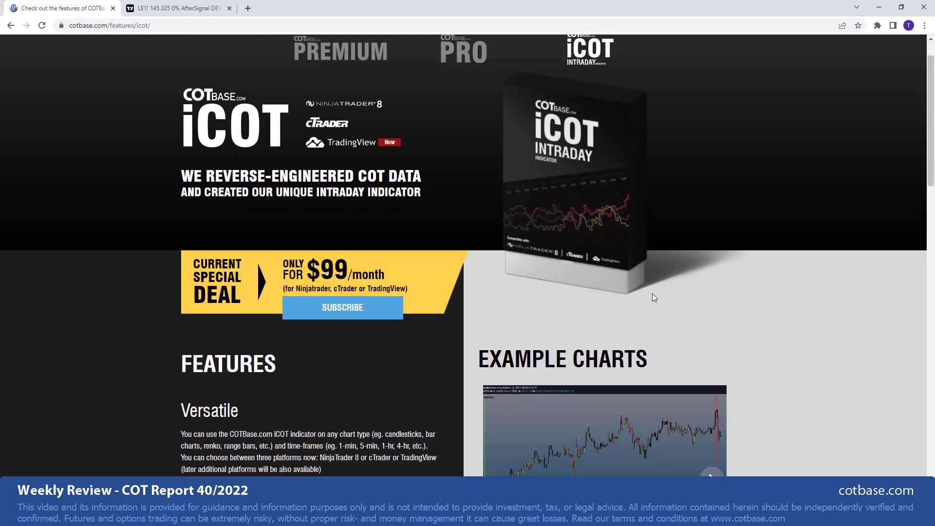